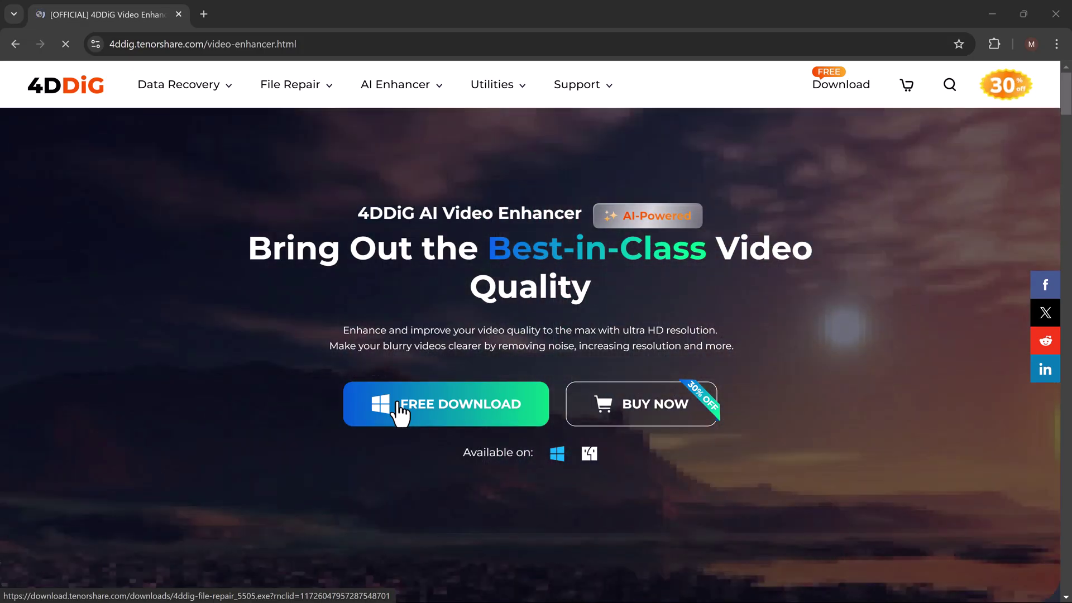
Scroll down the AI Video Enhancer page through its feature tabs, 4K and colour sections and AI model cards, then back up slightly.
{"action": "scroll", "coordinate": [400, 413], "scroll_direction": "down", "scroll_amount": 1}
{"action": "scroll", "coordinate": [400, 413], "scroll_direction": "down", "scroll_amount": 6}
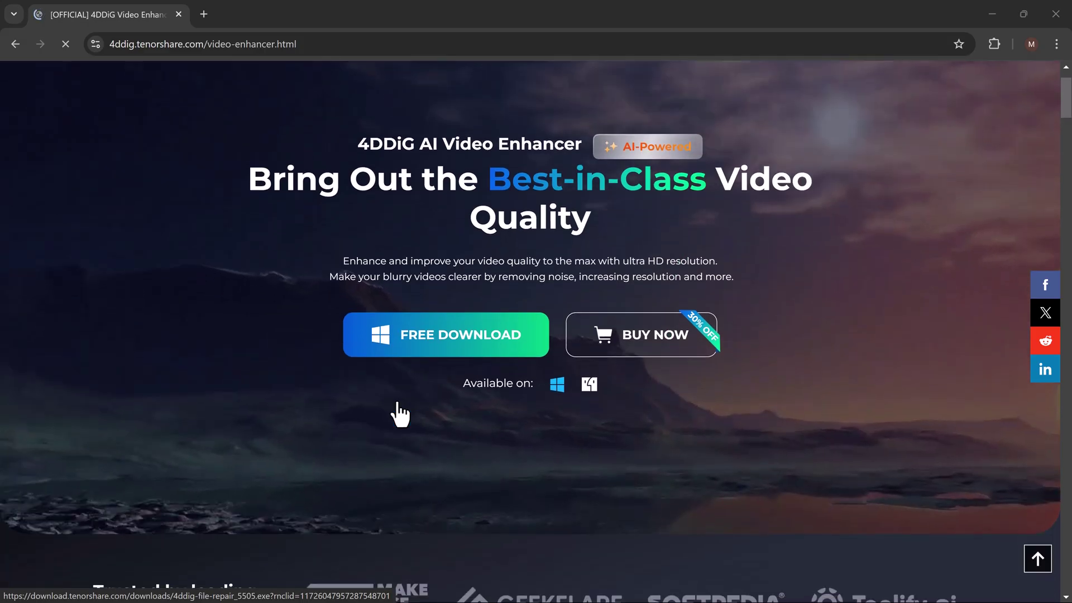
{"action": "scroll", "coordinate": [400, 413], "scroll_direction": "down", "scroll_amount": 6}
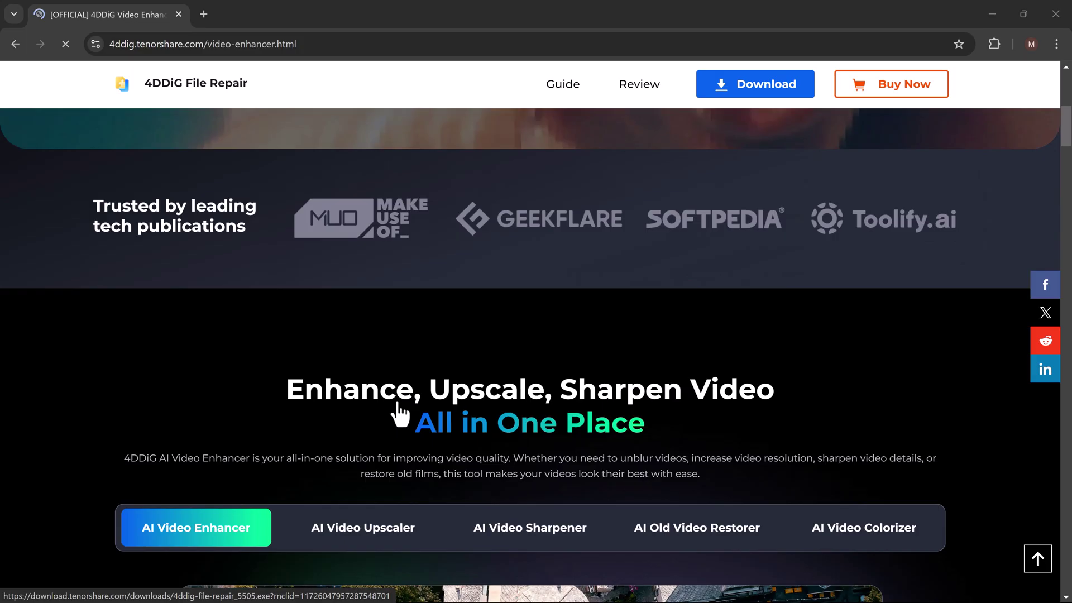
{"action": "scroll", "coordinate": [397, 403], "scroll_direction": "down", "scroll_amount": 1}
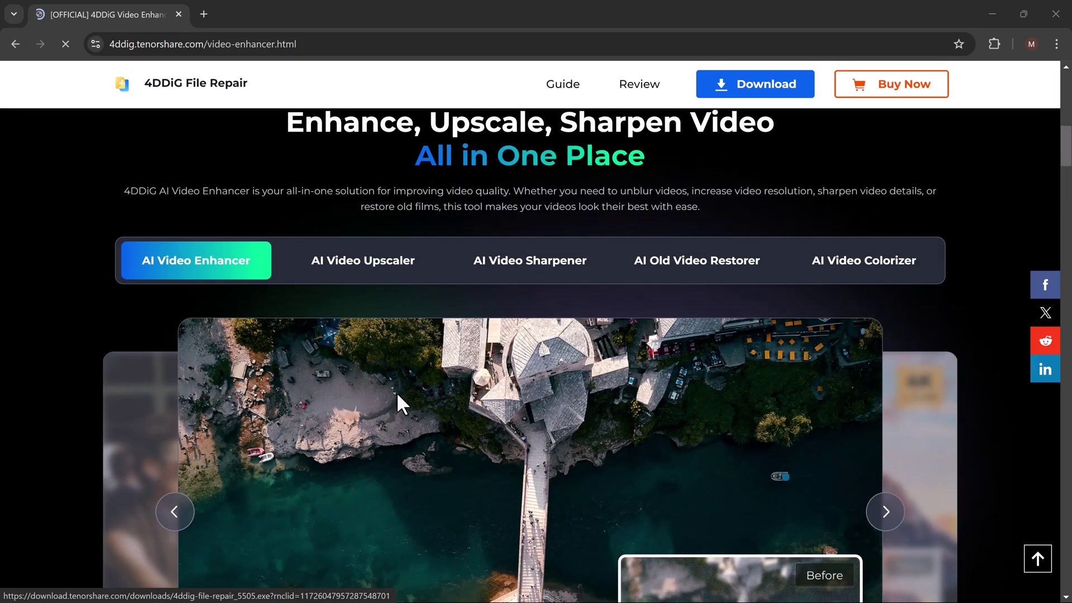
{"action": "scroll", "coordinate": [401, 403], "scroll_direction": "down", "scroll_amount": 1}
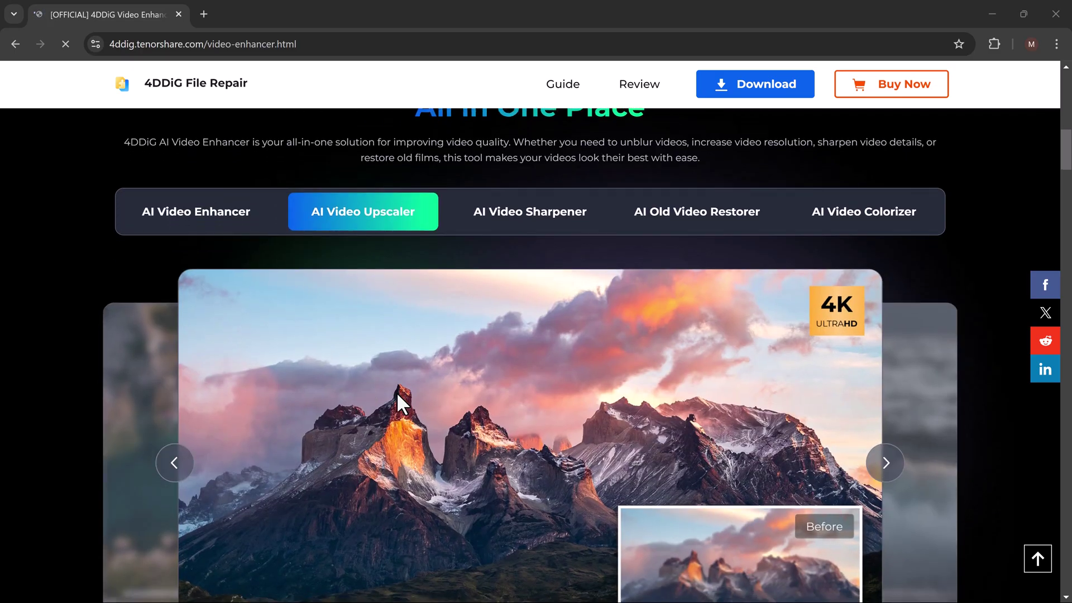
{"action": "scroll", "coordinate": [401, 403], "scroll_direction": "down", "scroll_amount": 1}
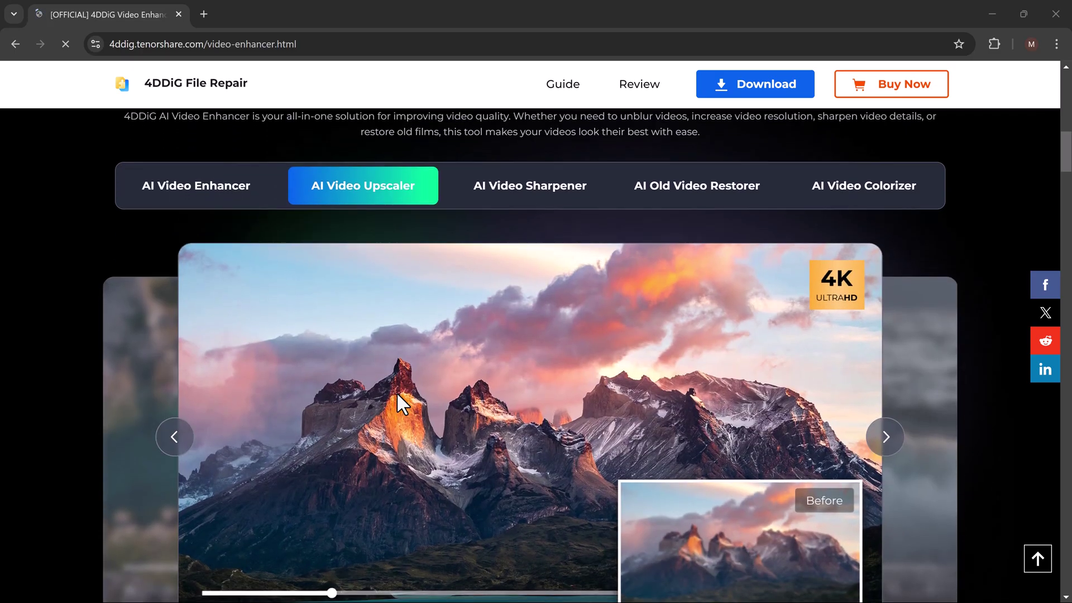
{"action": "scroll", "coordinate": [397, 394], "scroll_direction": "down", "scroll_amount": 1}
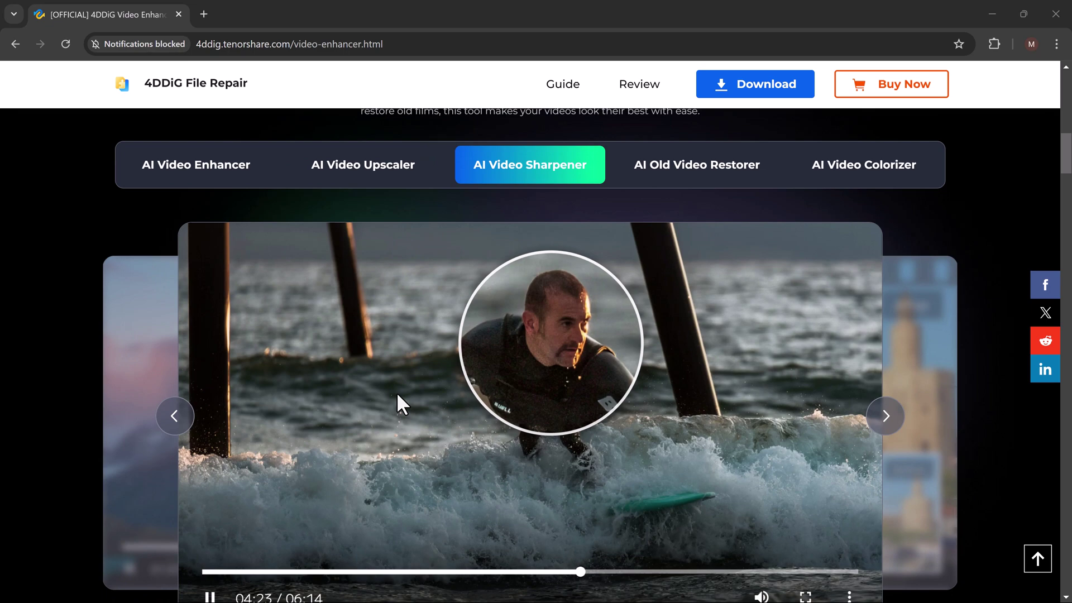
{"action": "scroll", "coordinate": [397, 394], "scroll_direction": "down", "scroll_amount": 1}
{"action": "scroll", "coordinate": [397, 394], "scroll_direction": "down", "scroll_amount": 1}
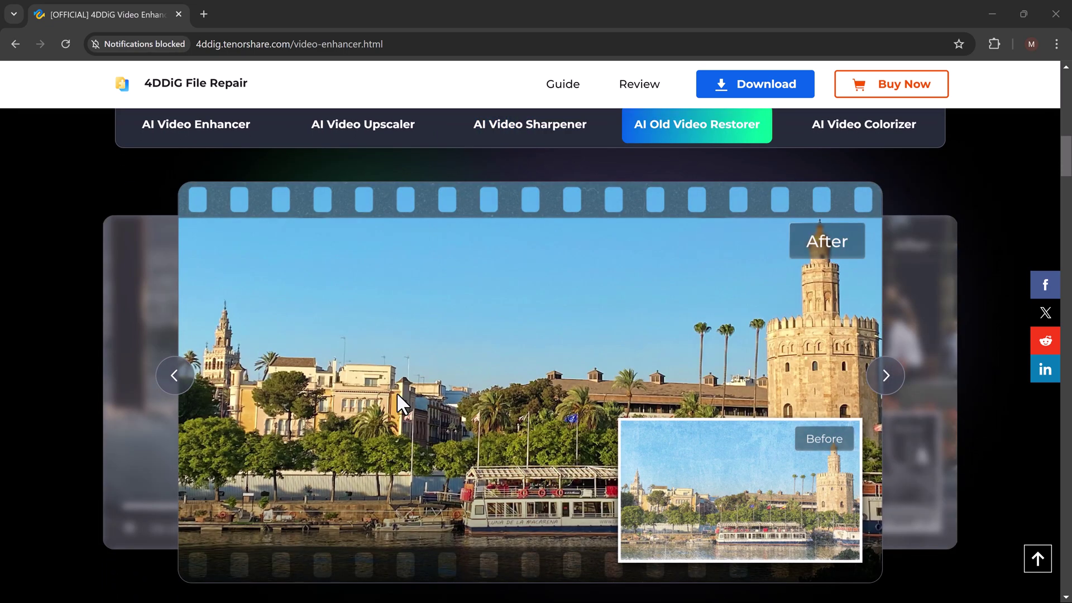
{"action": "scroll", "coordinate": [397, 394], "scroll_direction": "down", "scroll_amount": 2}
{"action": "scroll", "coordinate": [396, 392], "scroll_direction": "down", "scroll_amount": 5}
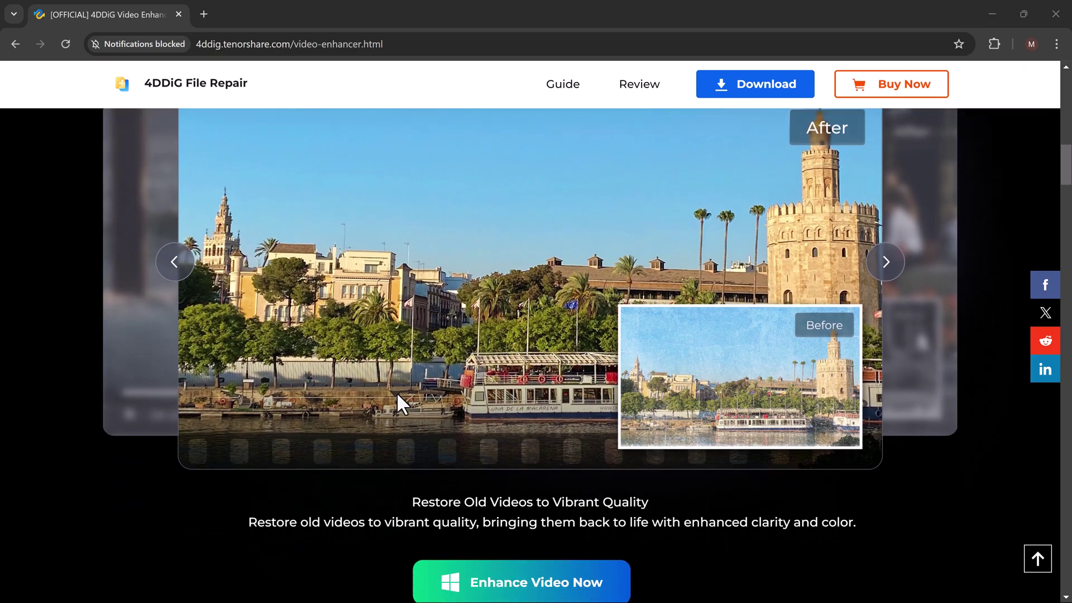
{"action": "scroll", "coordinate": [397, 392], "scroll_direction": "down", "scroll_amount": 6}
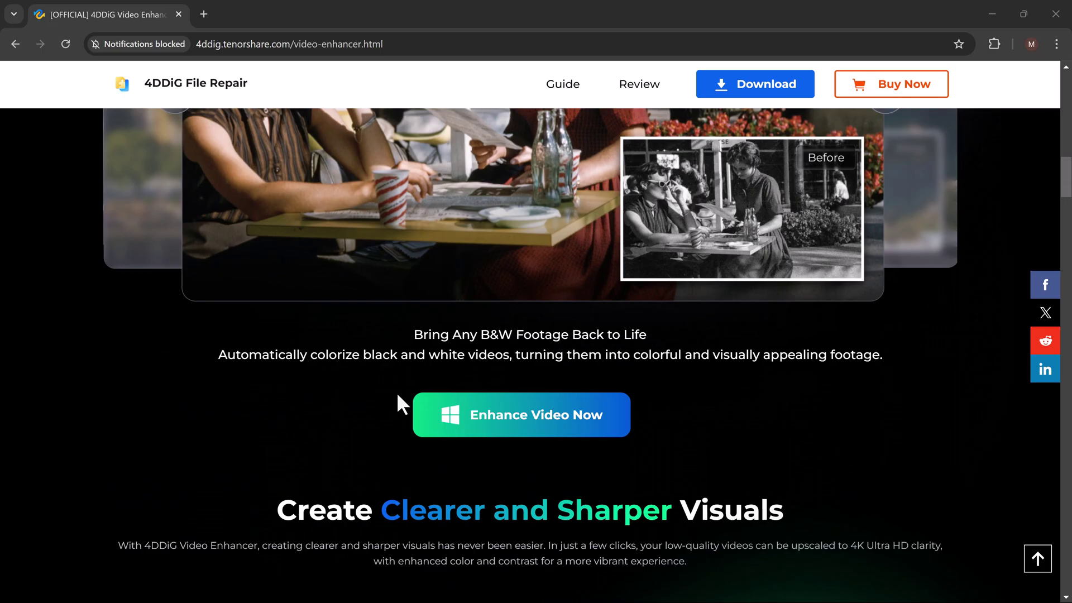
{"action": "scroll", "coordinate": [396, 392], "scroll_direction": "down", "scroll_amount": 5}
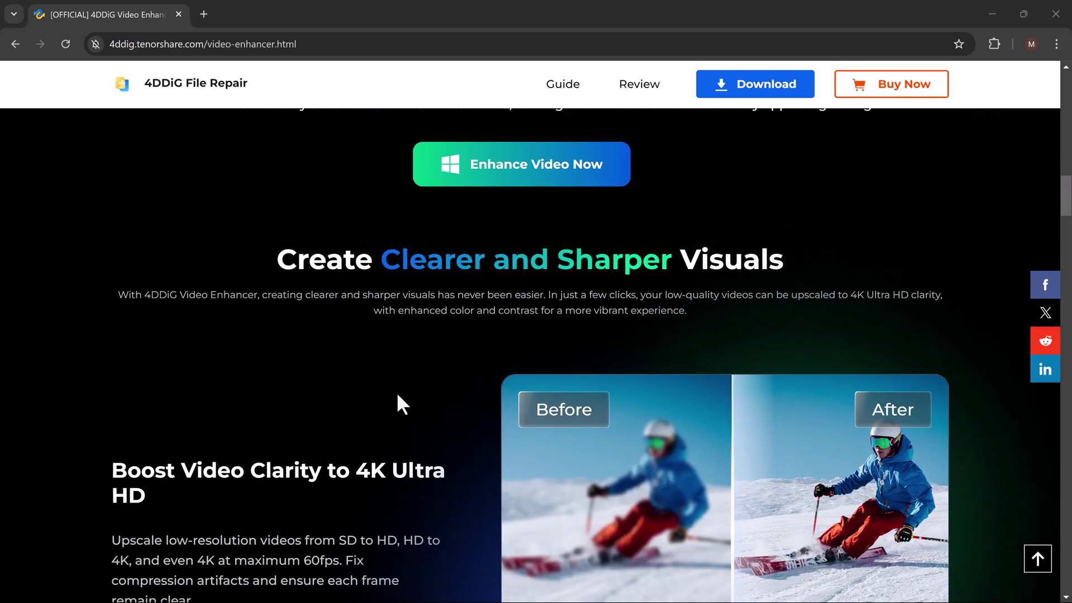
{"action": "scroll", "coordinate": [396, 392], "scroll_direction": "down", "scroll_amount": 5}
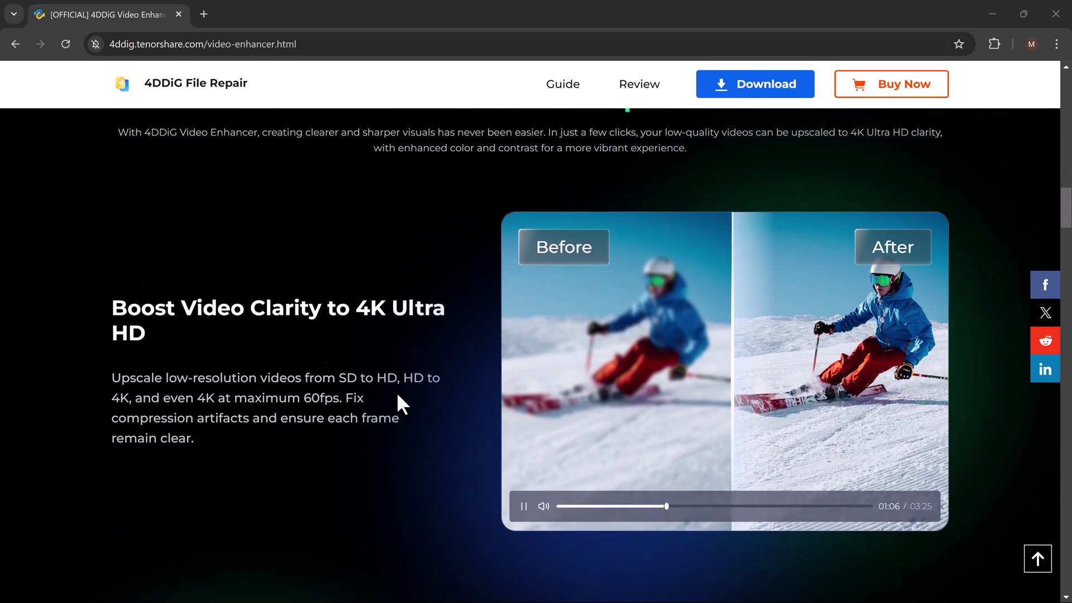
{"action": "scroll", "coordinate": [396, 391], "scroll_direction": "down", "scroll_amount": 10}
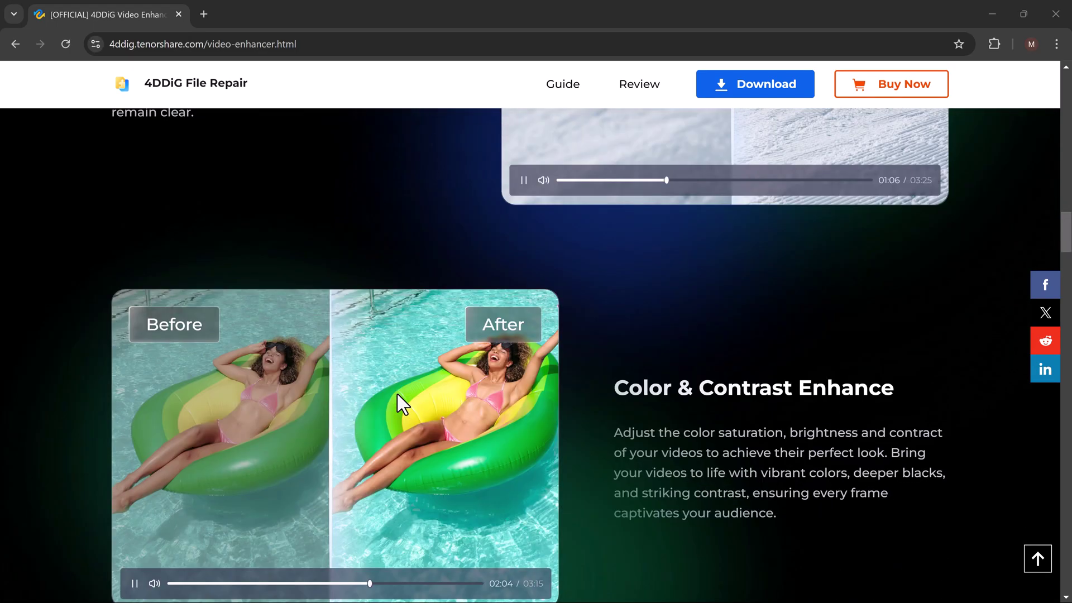
{"action": "scroll", "coordinate": [396, 392], "scroll_direction": "down", "scroll_amount": 9}
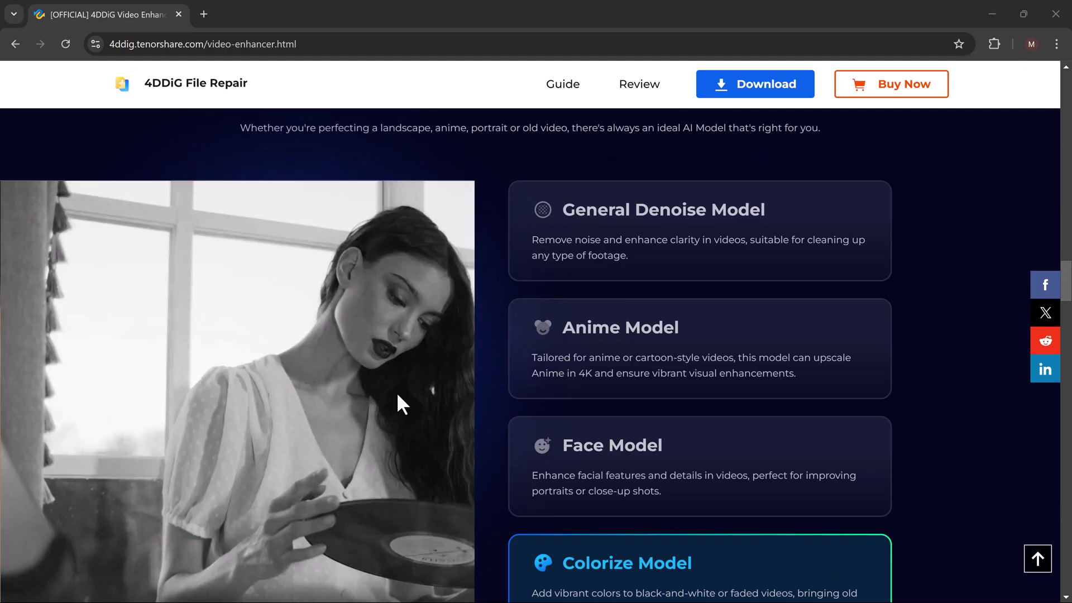
{"action": "scroll", "coordinate": [396, 392], "scroll_direction": "down", "scroll_amount": 10}
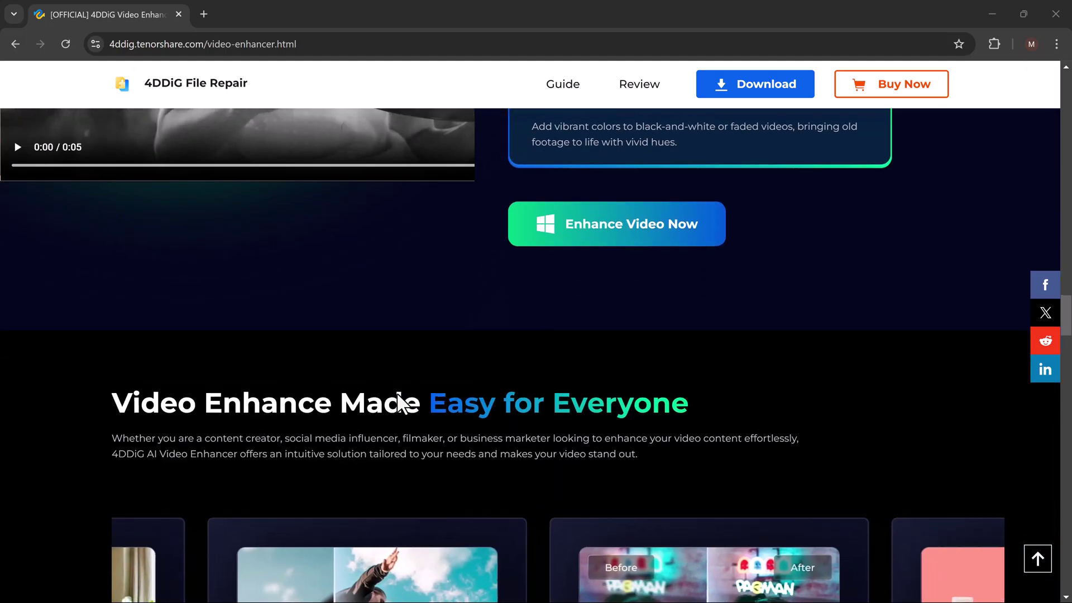
{"action": "scroll", "coordinate": [396, 392], "scroll_direction": "up", "scroll_amount": 20}
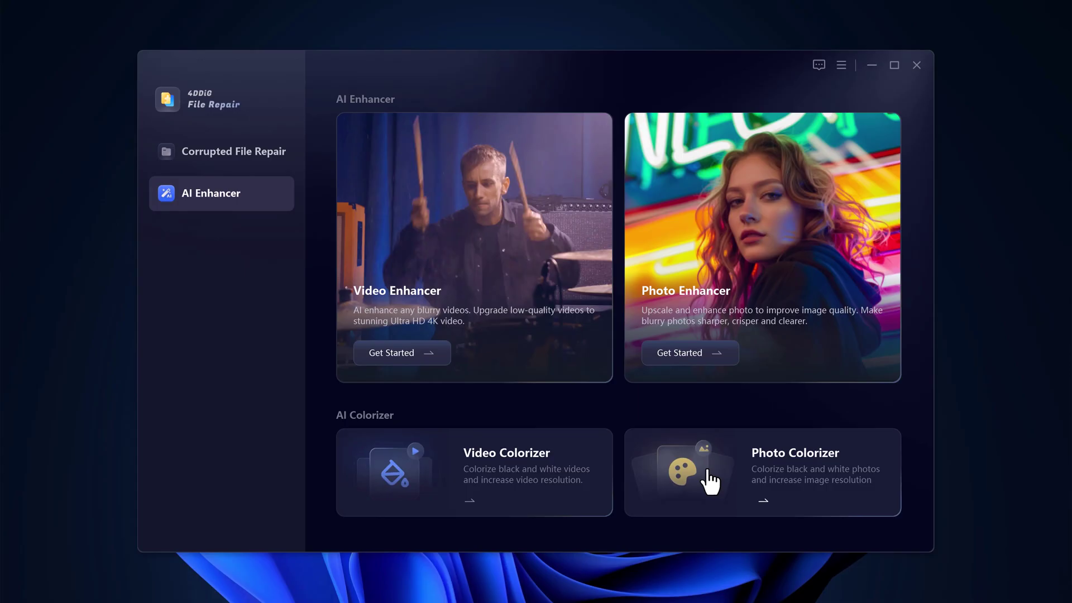
Add video 144p.mp4 to the Video Enhancer and play its preview.
{"action": "left_click", "coordinate": [454, 252]}
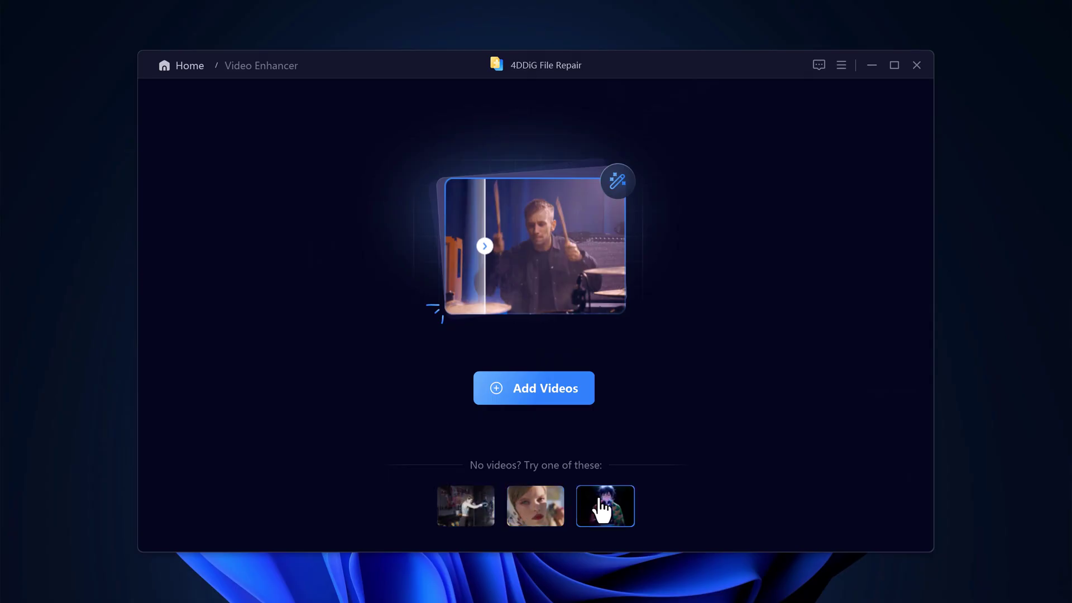
{"action": "left_click", "coordinate": [539, 394]}
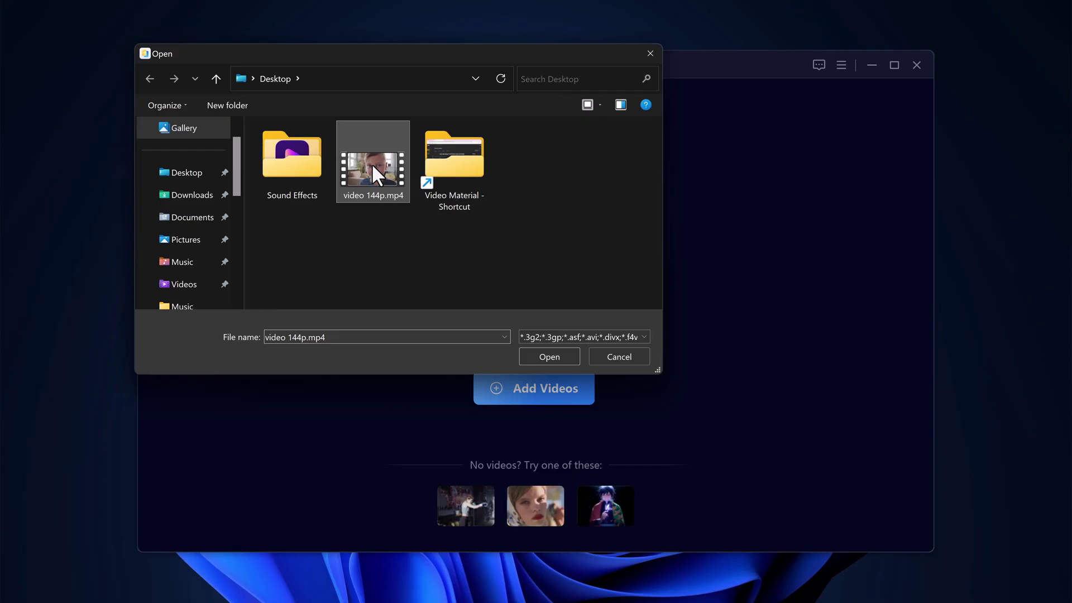
{"action": "double_click", "coordinate": [371, 166]}
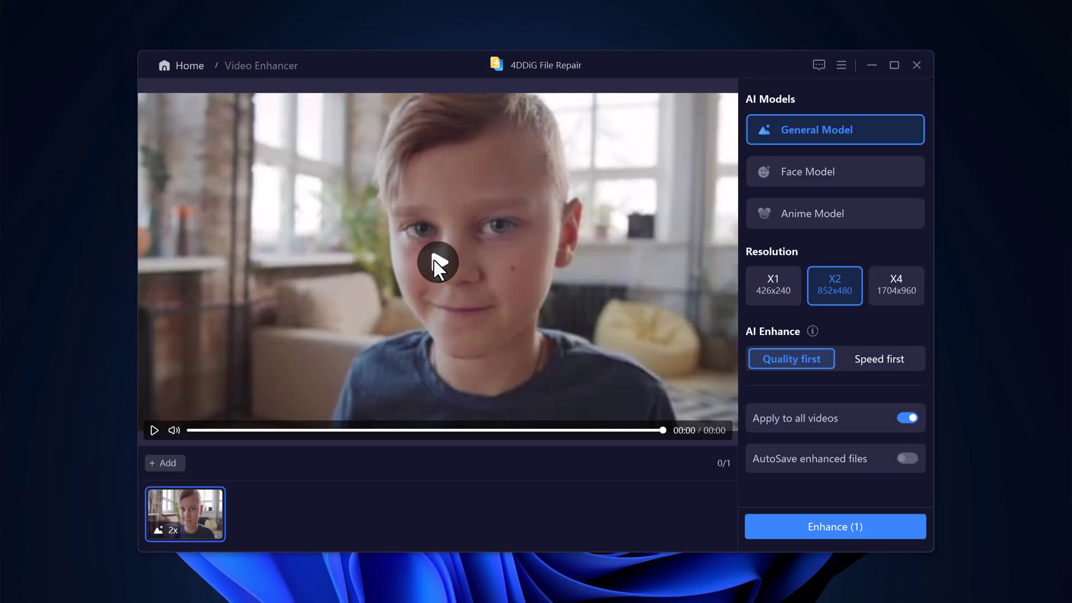
{"action": "left_click", "coordinate": [434, 261]}
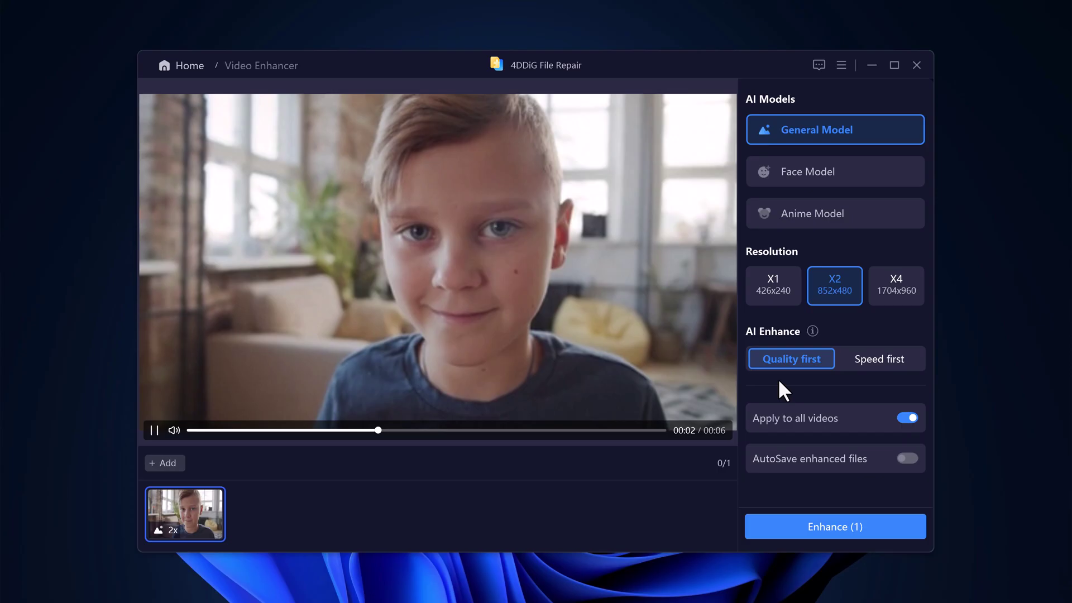
Rewind the preview of the boy's clip to its first frame and replay it.
{"action": "left_click", "coordinate": [153, 426]}
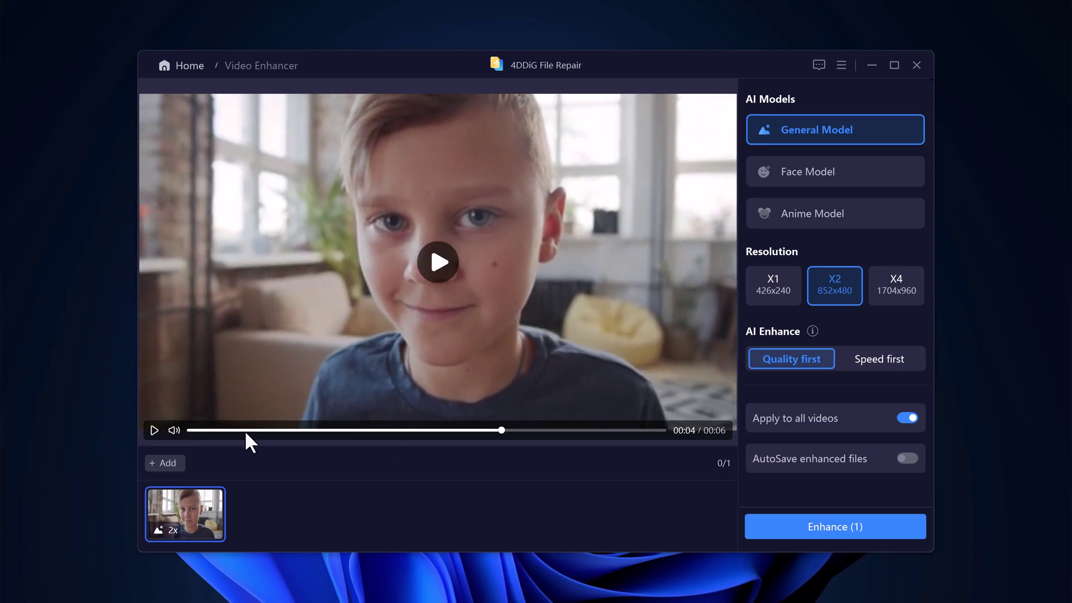
{"action": "left_click", "coordinate": [245, 430]}
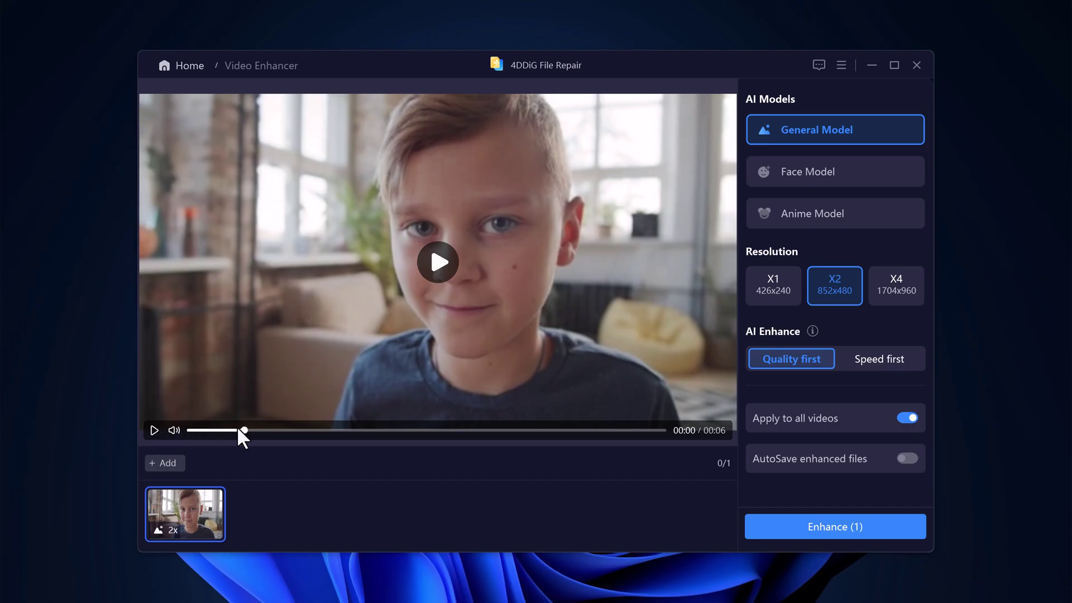
{"action": "left_click_drag", "start_coordinate": [238, 430], "coordinate": [170, 431]}
{"action": "left_click", "coordinate": [160, 428]}
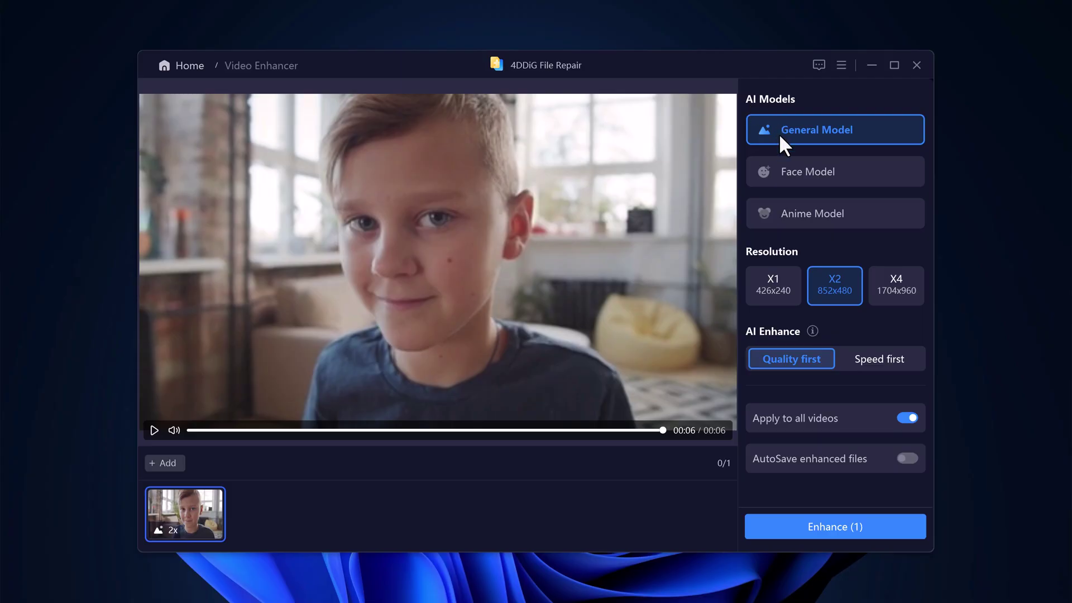
Choose the Face Model, X4 resolution (1704x960) and Quality first enhancement.
{"action": "left_click", "coordinate": [791, 178]}
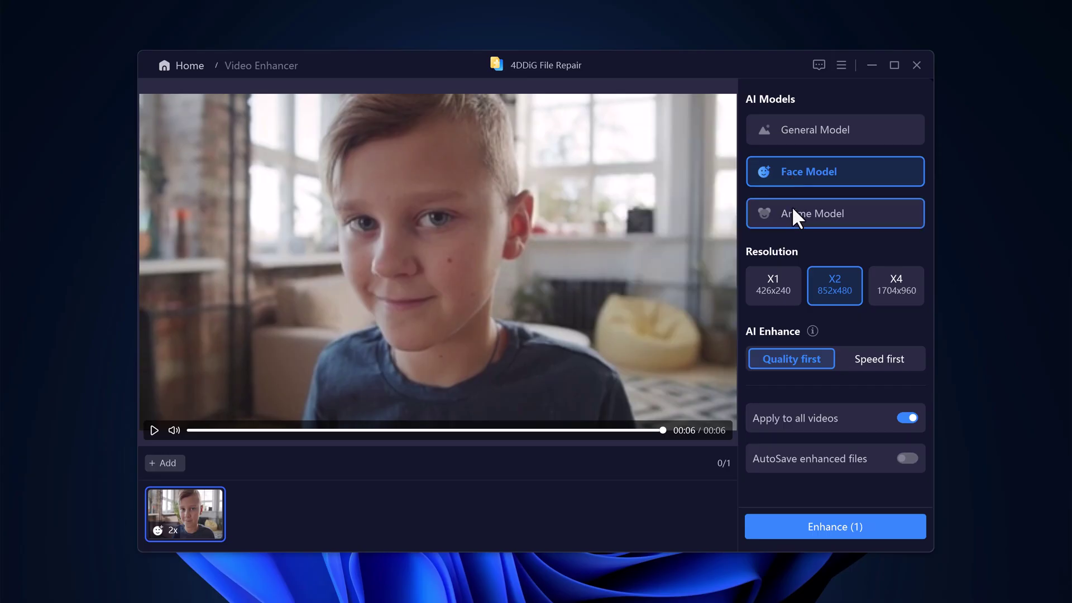
{"action": "left_click", "coordinate": [792, 206]}
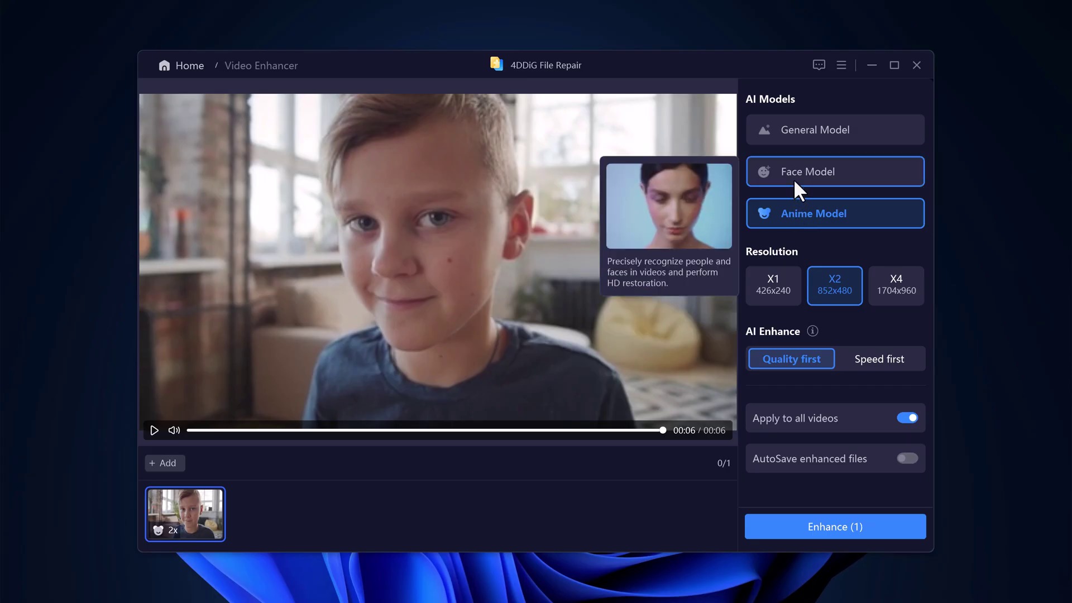
{"action": "left_click", "coordinate": [793, 178]}
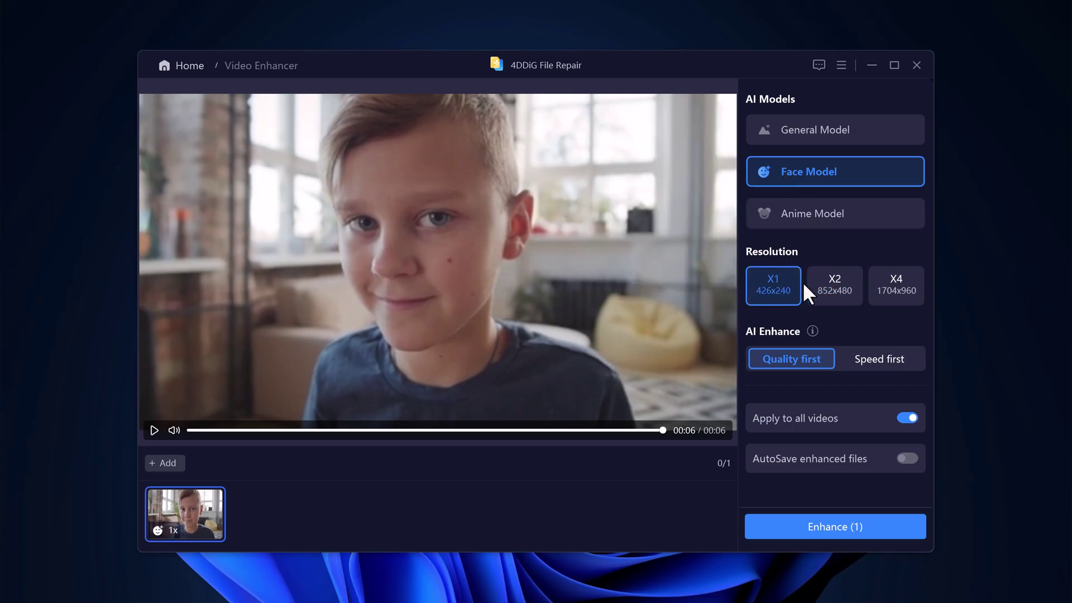
{"action": "left_click", "coordinate": [822, 283]}
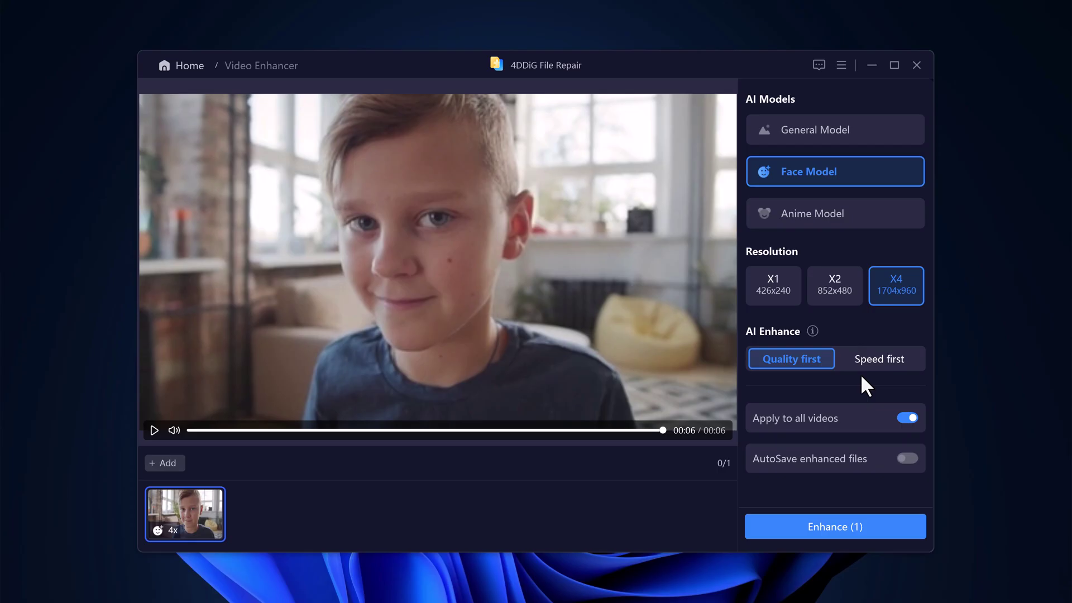
{"action": "left_click", "coordinate": [889, 358]}
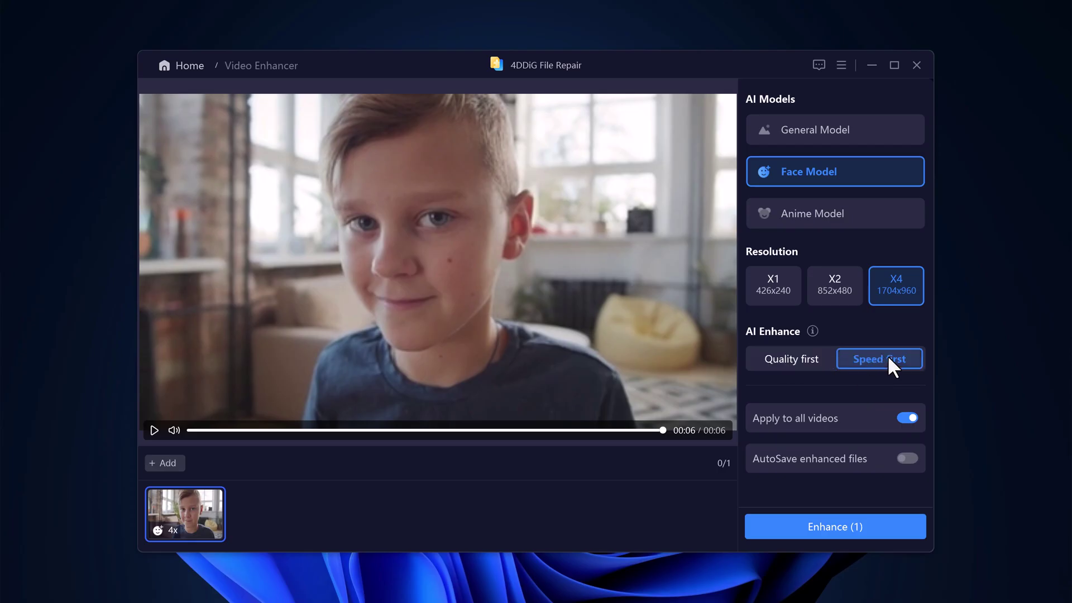
{"action": "left_click", "coordinate": [782, 360]}
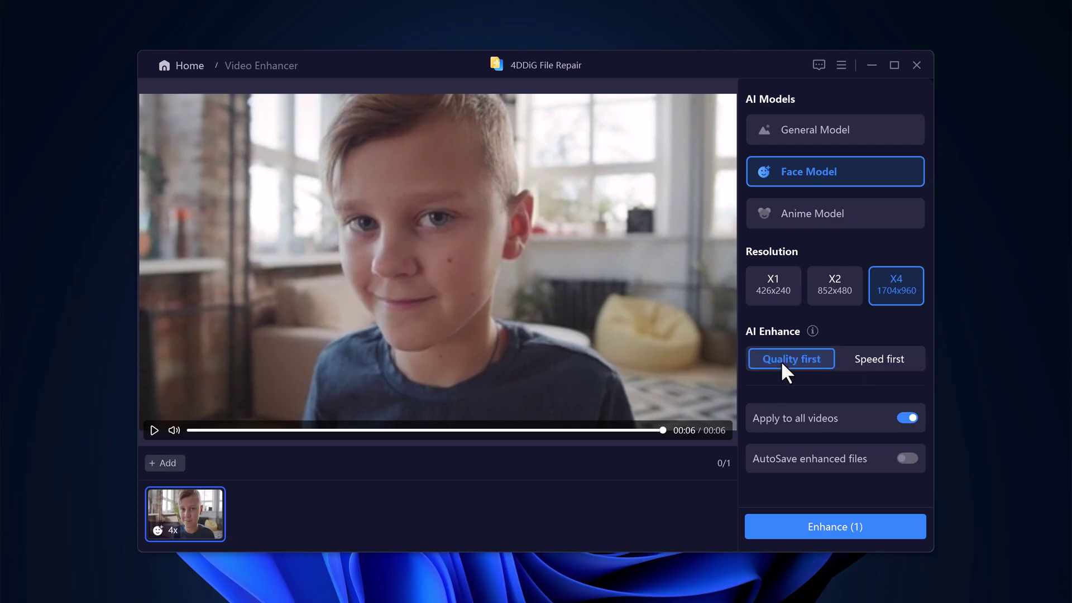
Start enhancing the 144p clip with Enhance (1).
{"action": "left_click", "coordinate": [825, 534]}
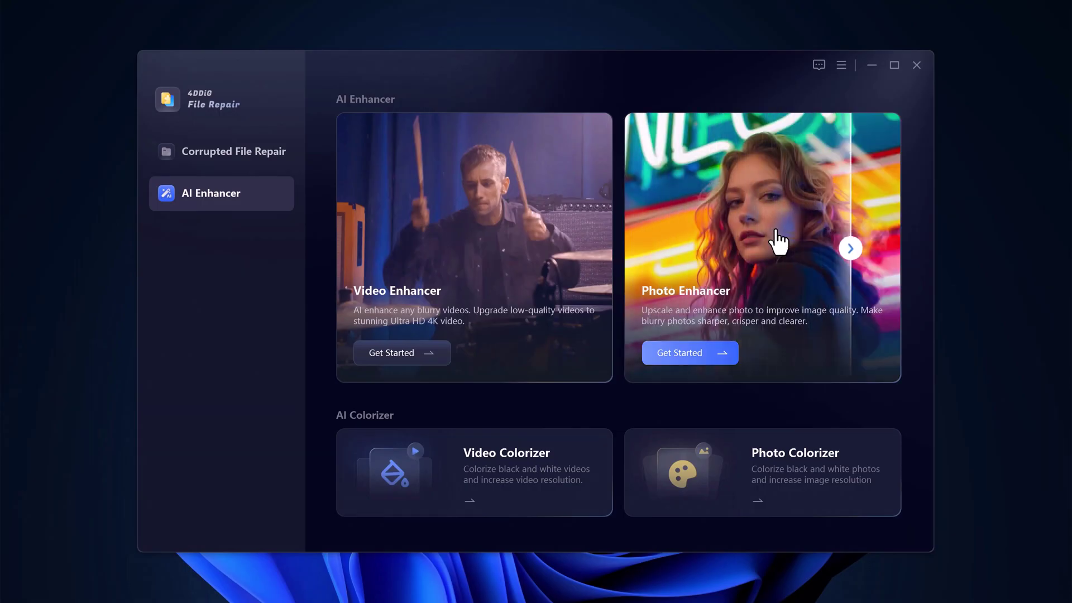
Enhance the third sample portrait in Photo Enhancer with the Face Model at X2 (1686x1264).
{"action": "left_click", "coordinate": [775, 231]}
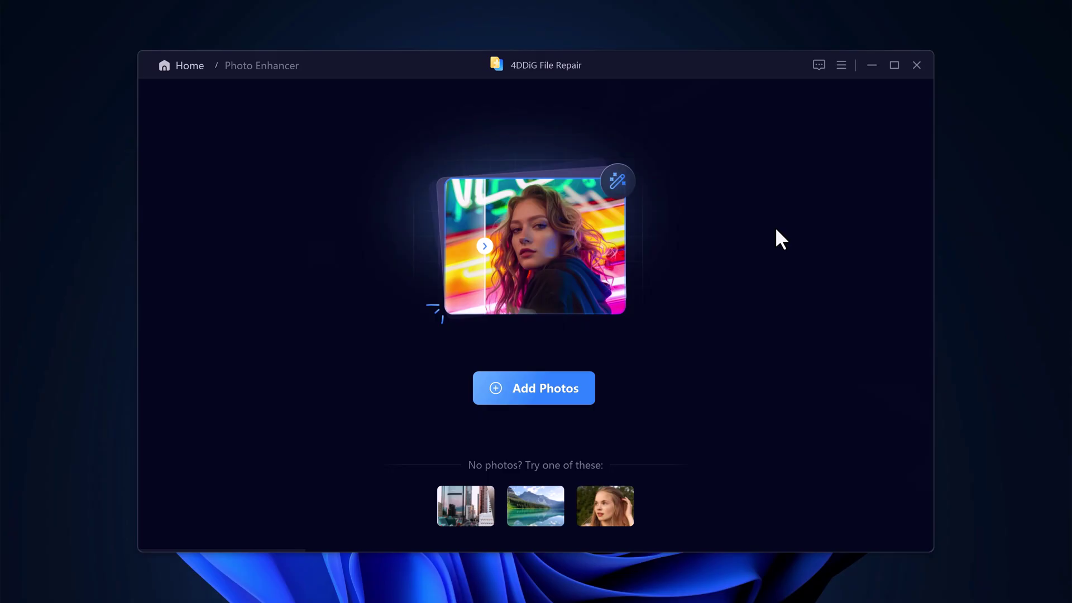
{"action": "left_click", "coordinate": [617, 505]}
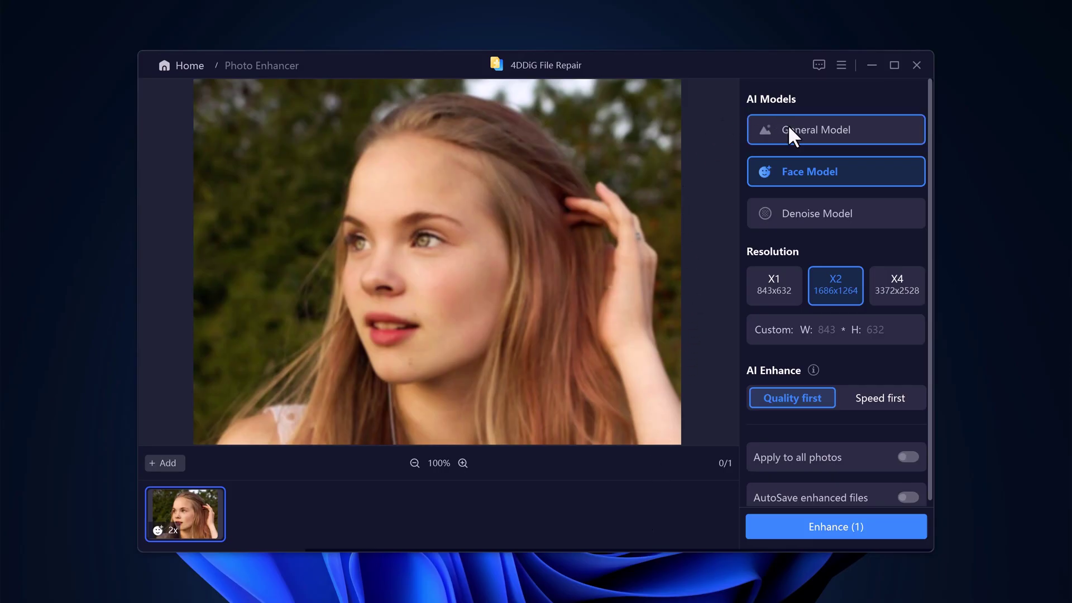
{"action": "mouse_move", "coordinate": [792, 174]}
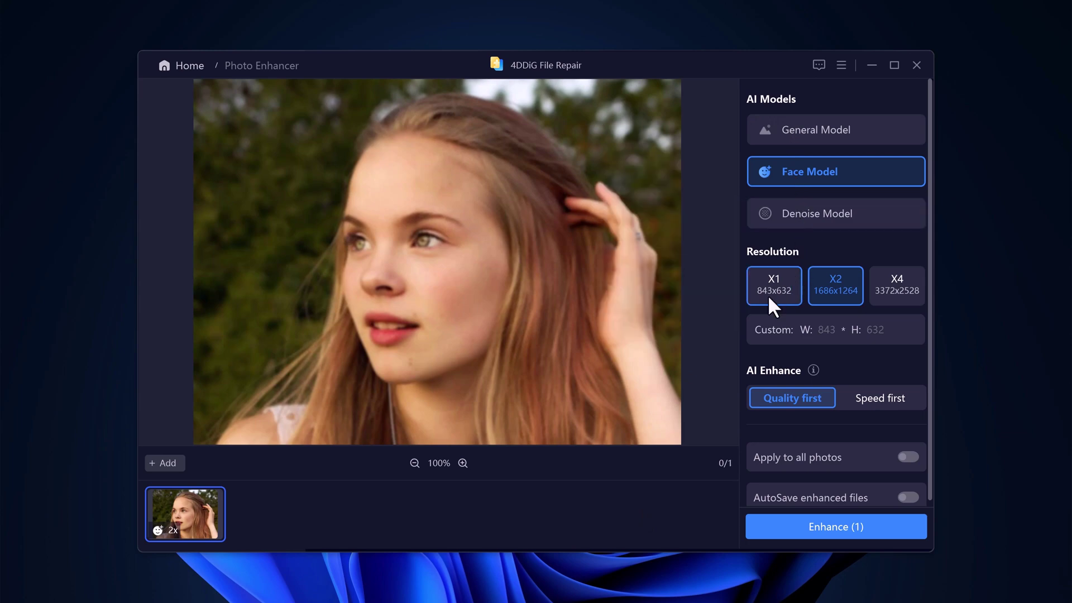
{"action": "left_click", "coordinate": [841, 537]}
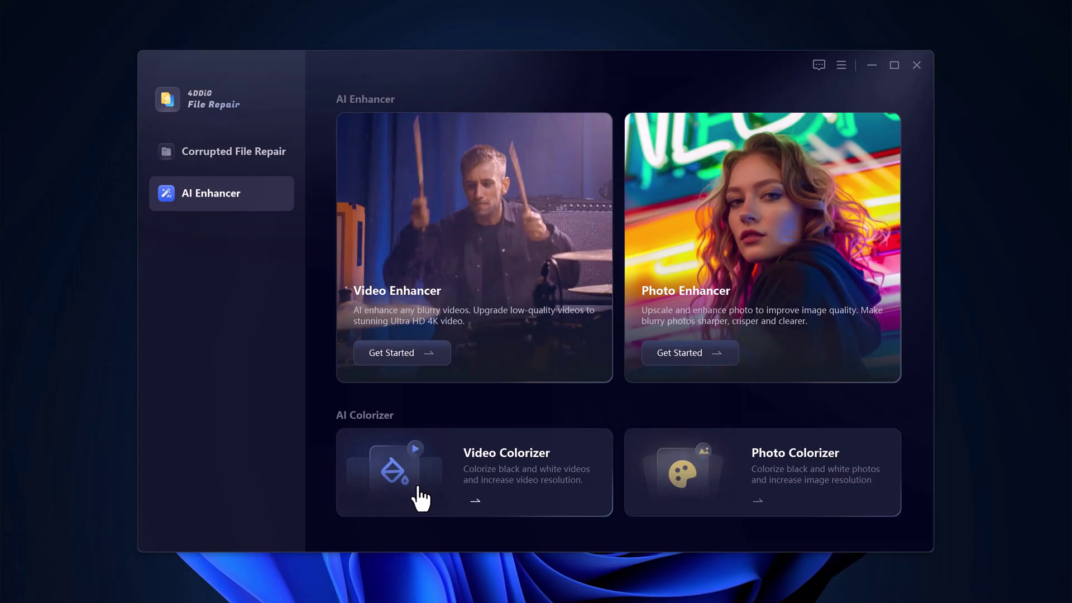
Colorize the sample couple clip in Video Colorizer at 3840x2160 with the Face Model.
{"action": "left_click", "coordinate": [417, 483]}
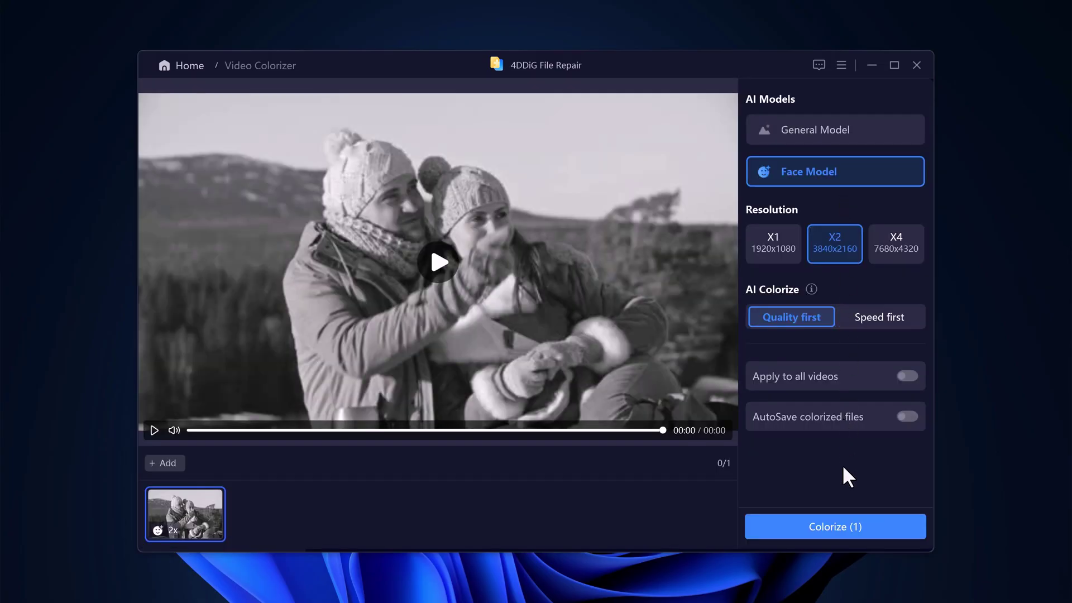
{"action": "left_click", "coordinate": [842, 528]}
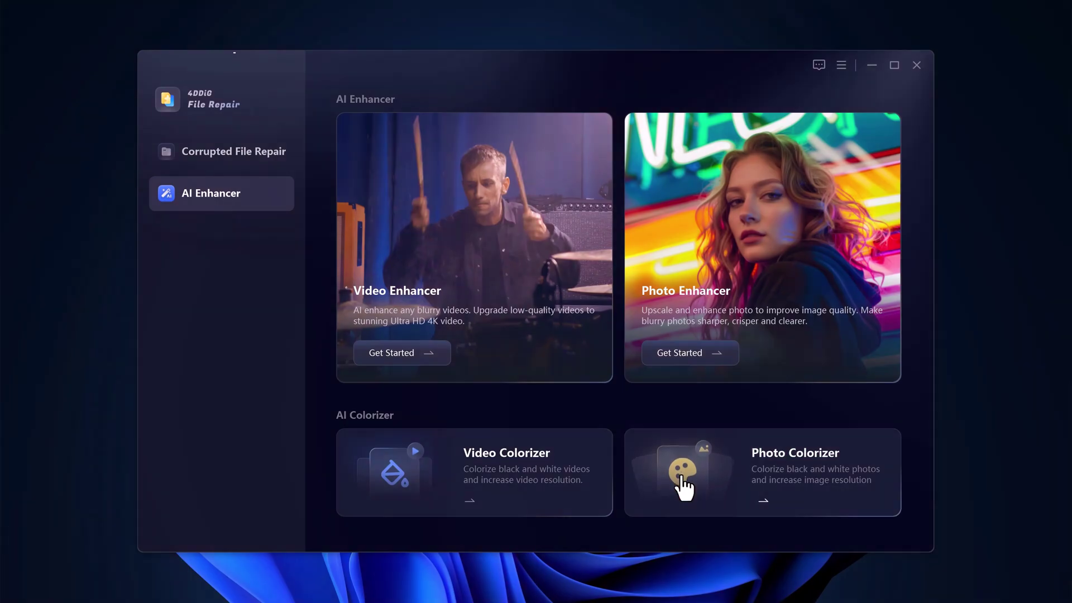
Colorize the third sample portrait in Photo Colorizer with the Face Model at X2 (1764x1324).
{"action": "left_click", "coordinate": [682, 480]}
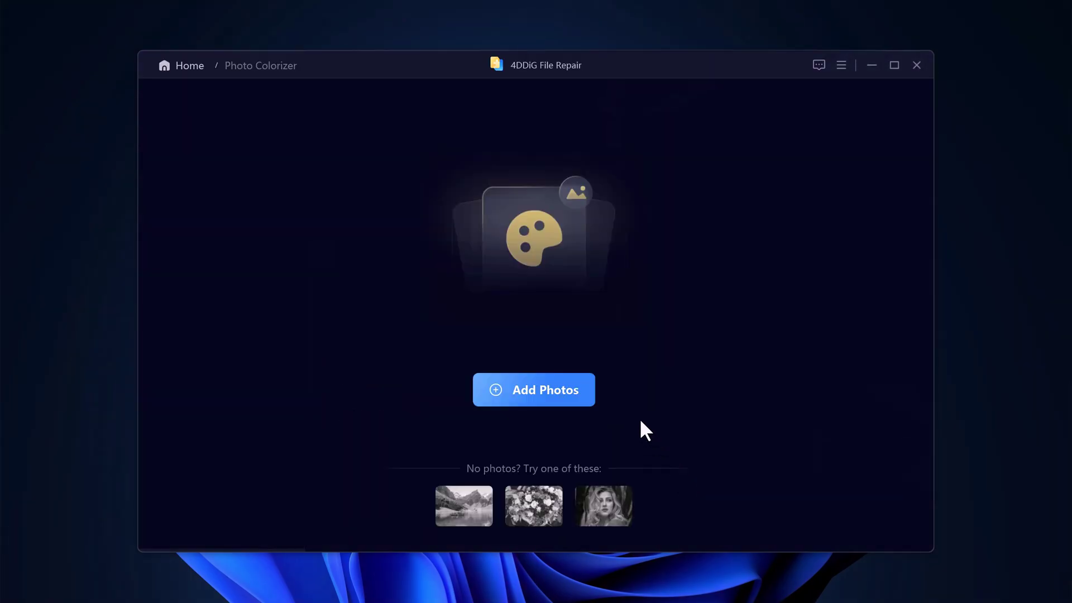
{"action": "left_click", "coordinate": [609, 494]}
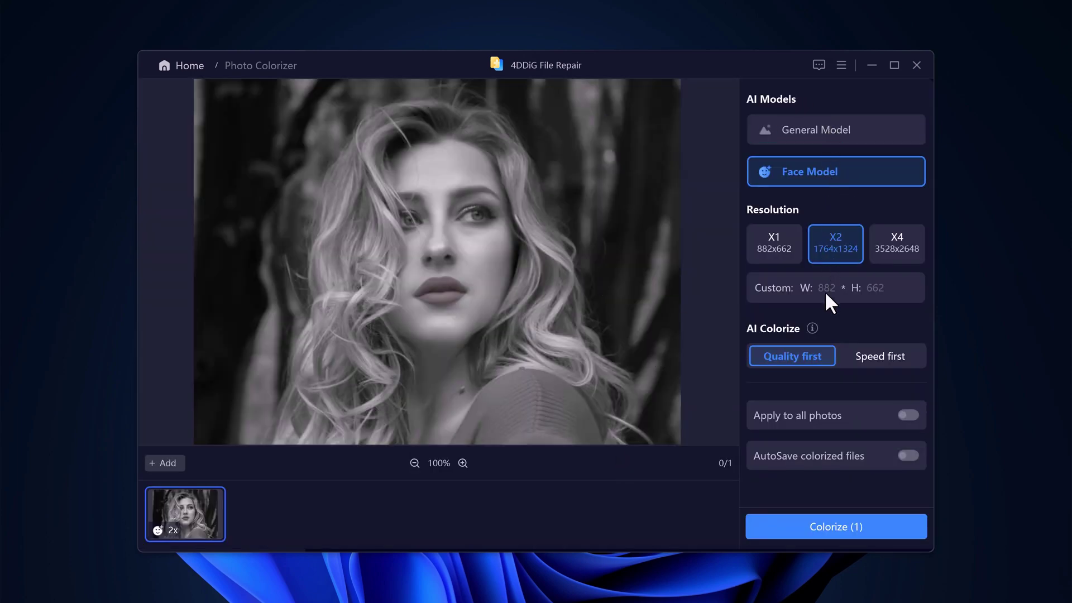
{"action": "left_click", "coordinate": [831, 536]}
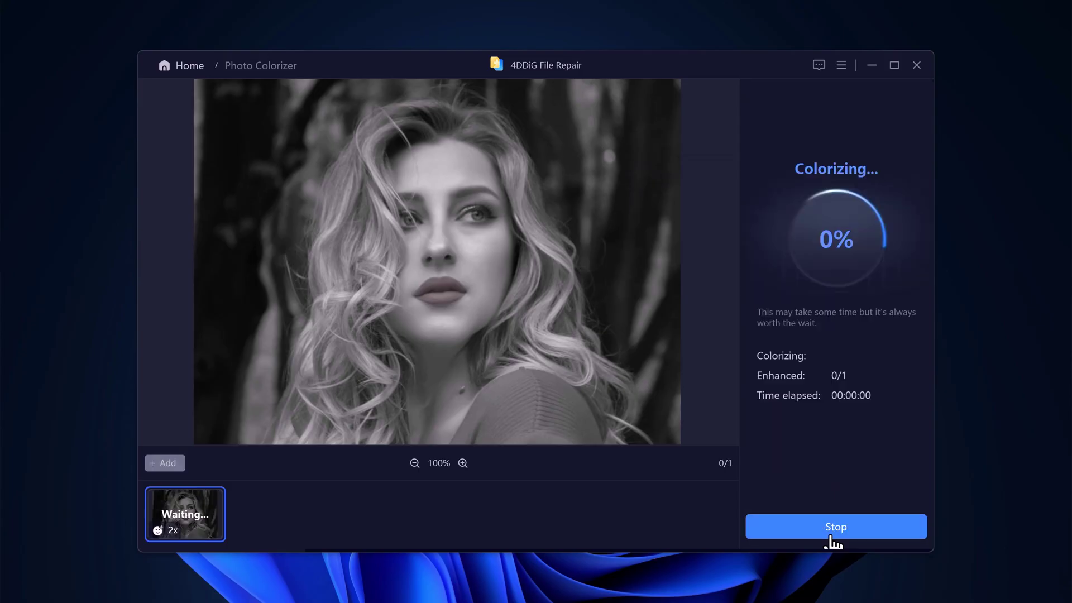